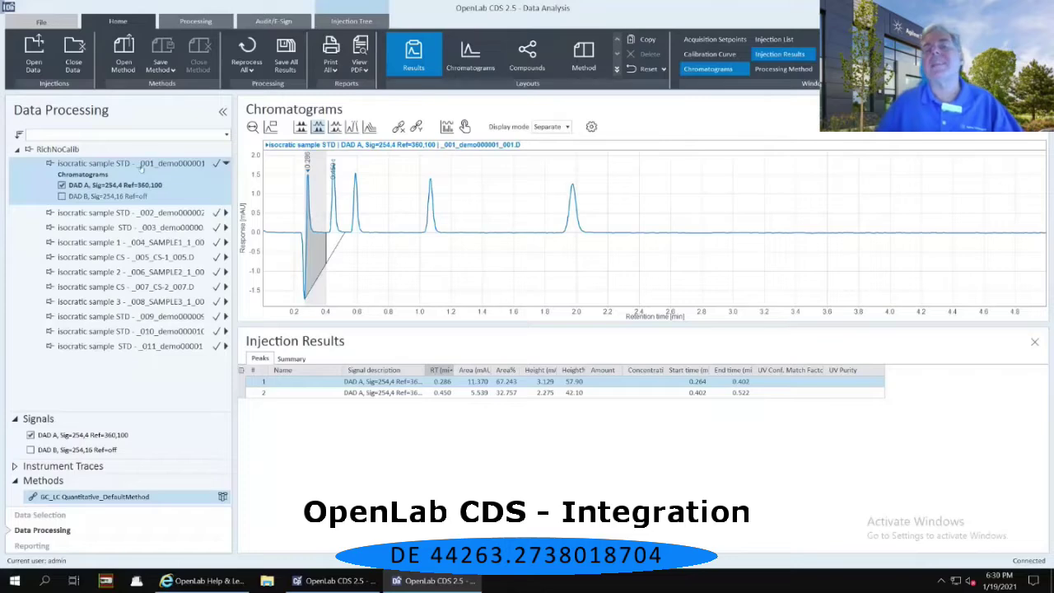
Show the processing method's standard ChemStation integration events and set the global slope sensitivity to 50.
click(586, 58)
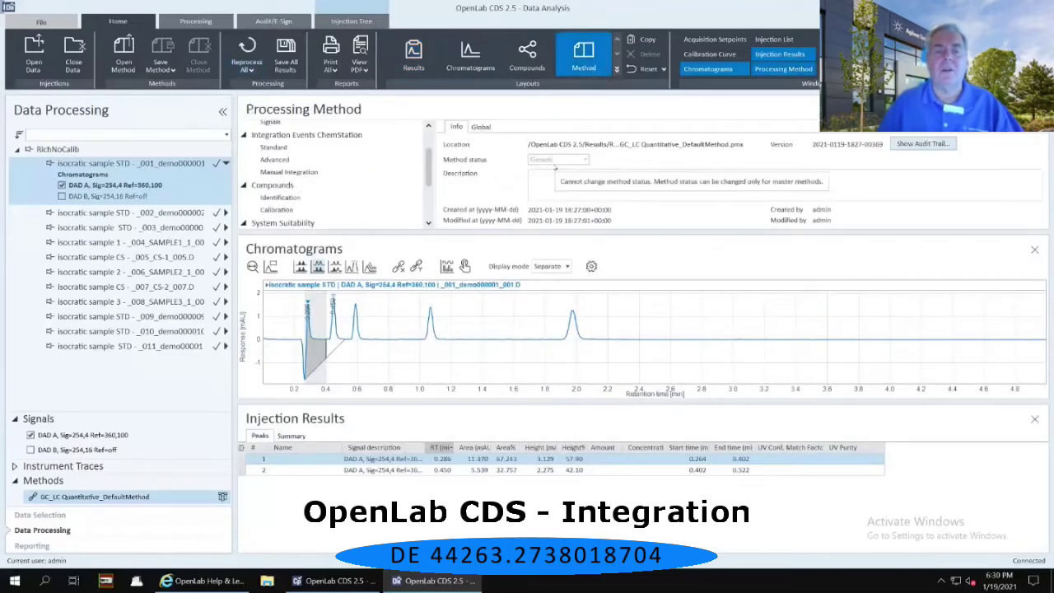
scroll(429, 188, down, 2)
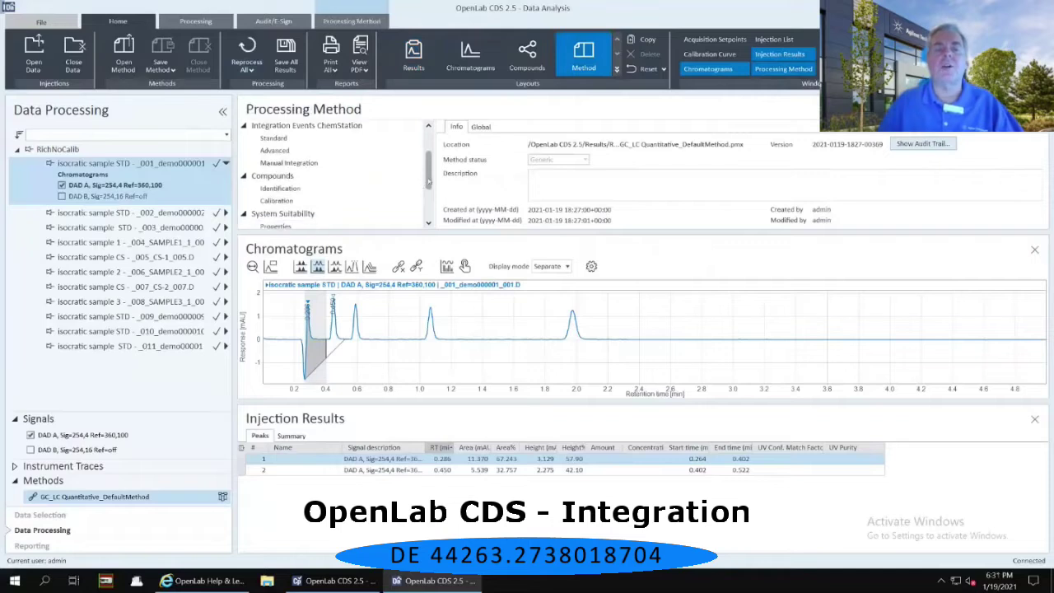
scroll(371, 169, up, 2)
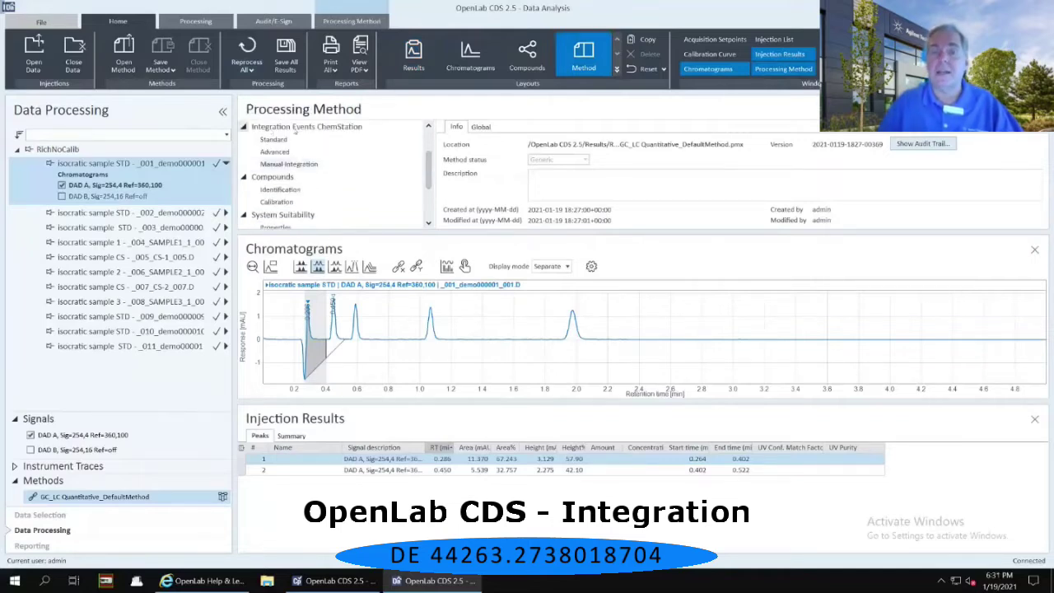
click(280, 140)
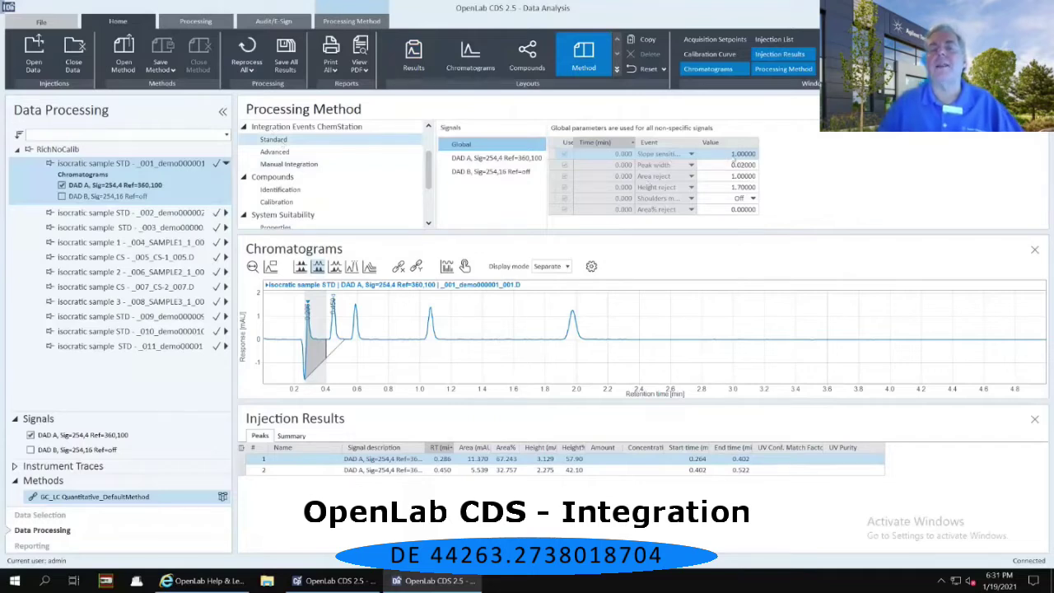
click(732, 155)
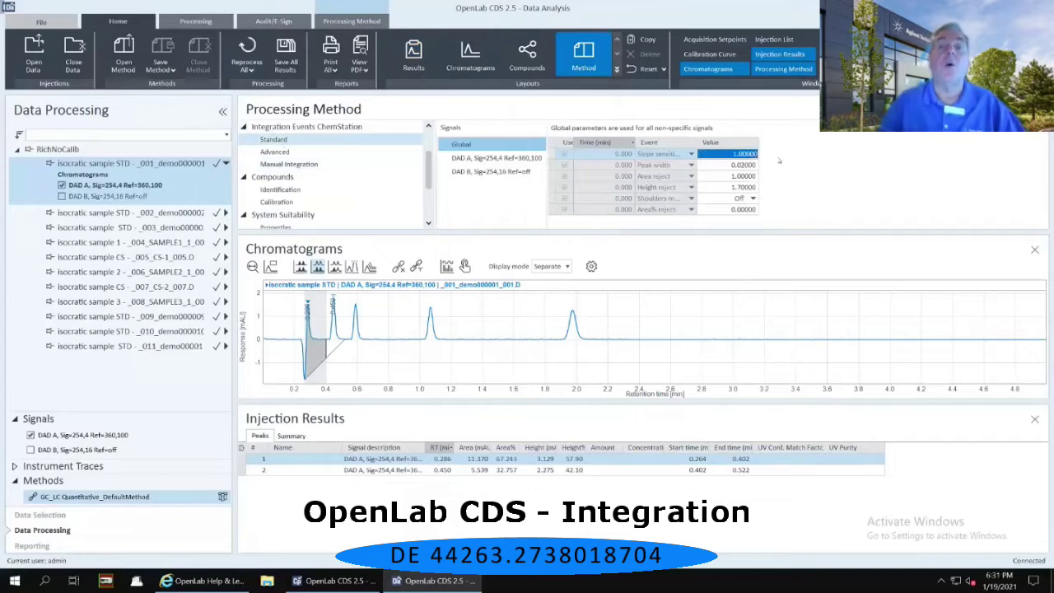
text(50)
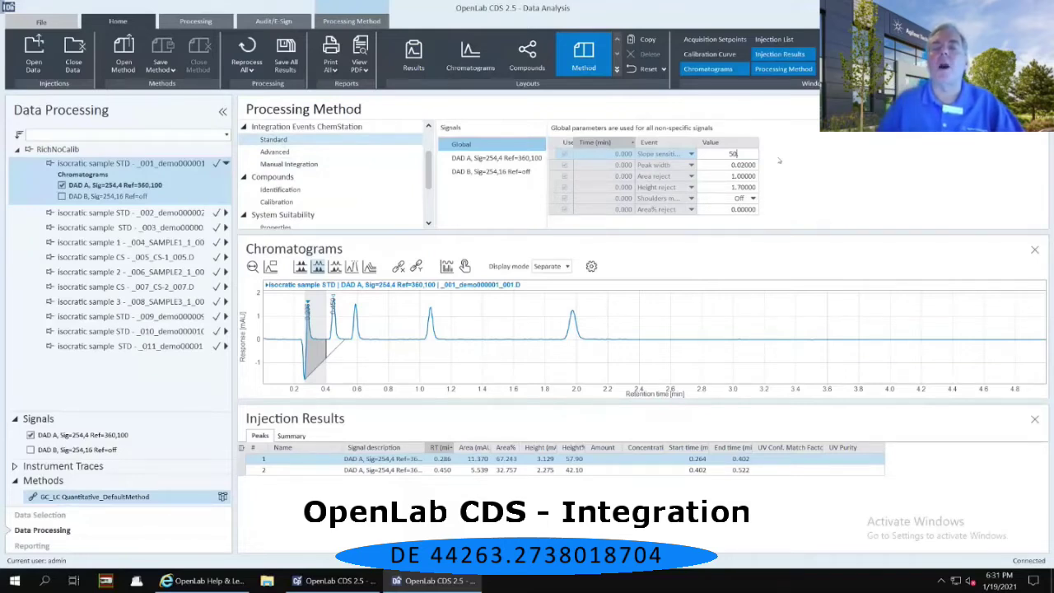
Set the global area reject and height reject to 0 and reprocess the first STD injection.
click(755, 176)
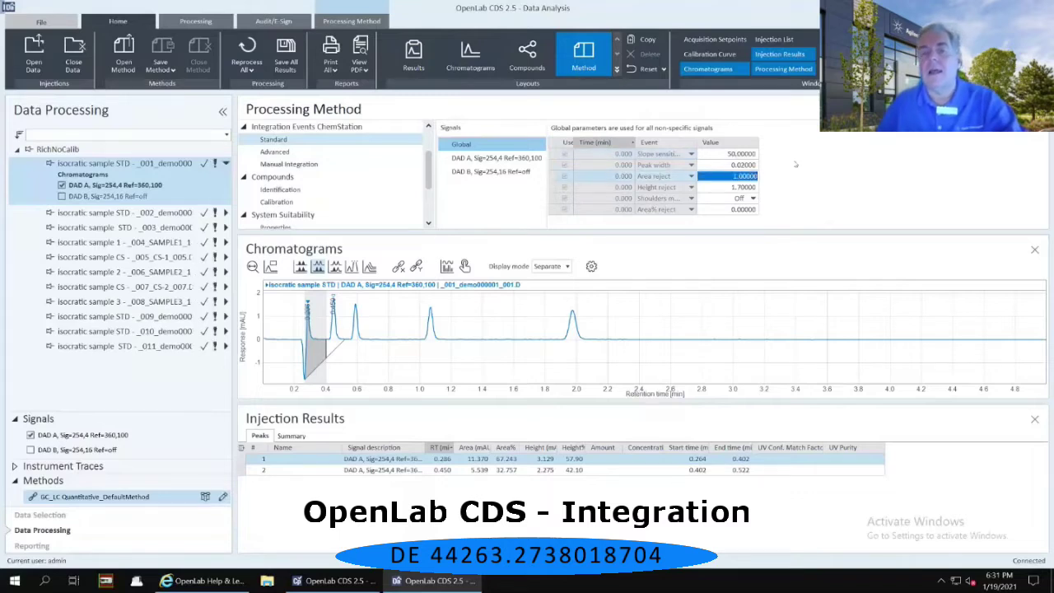
text(0)
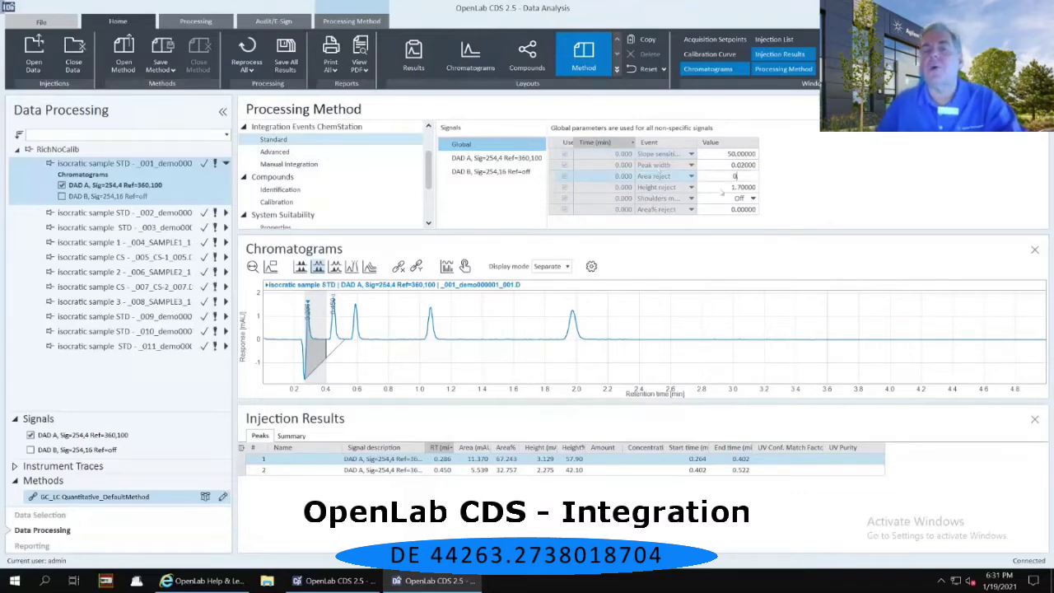
click(744, 186)
text(0)
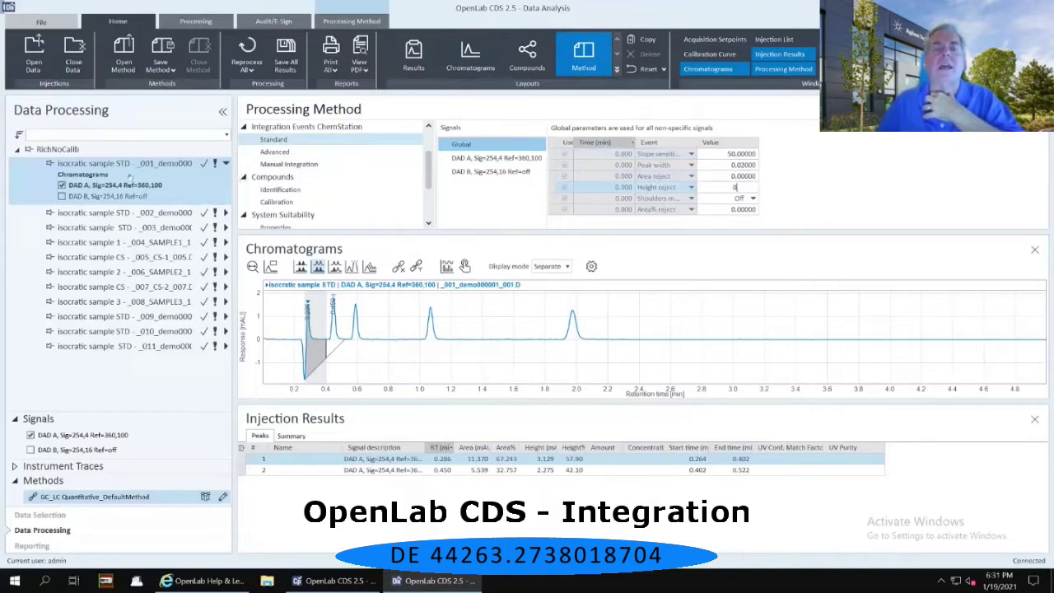
right_click(130, 176)
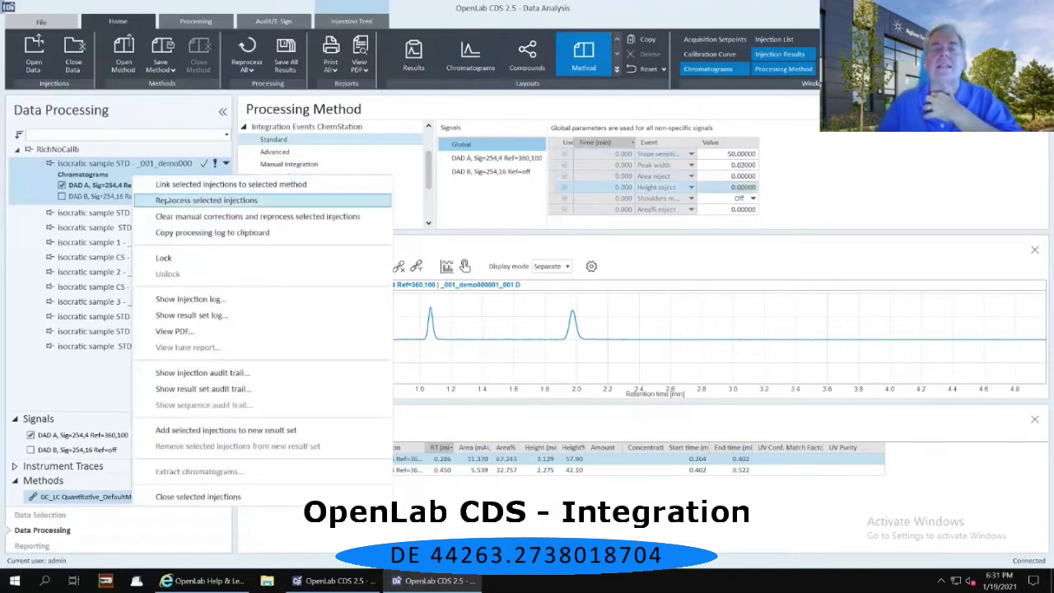
click(168, 200)
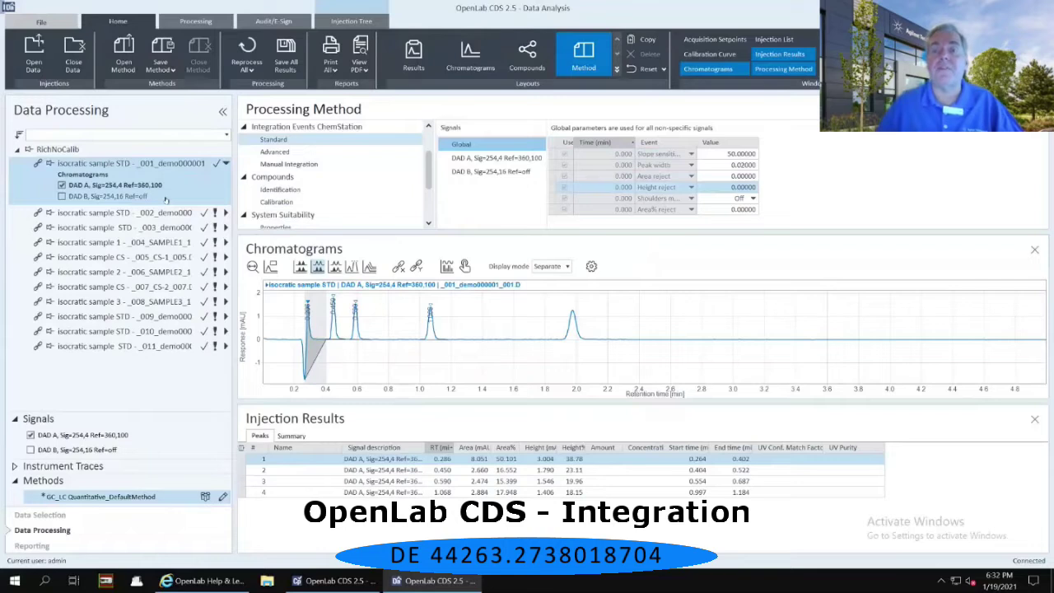
Set the global slope sensitivity to 20 and reprocess the first STD injection.
click(737, 154)
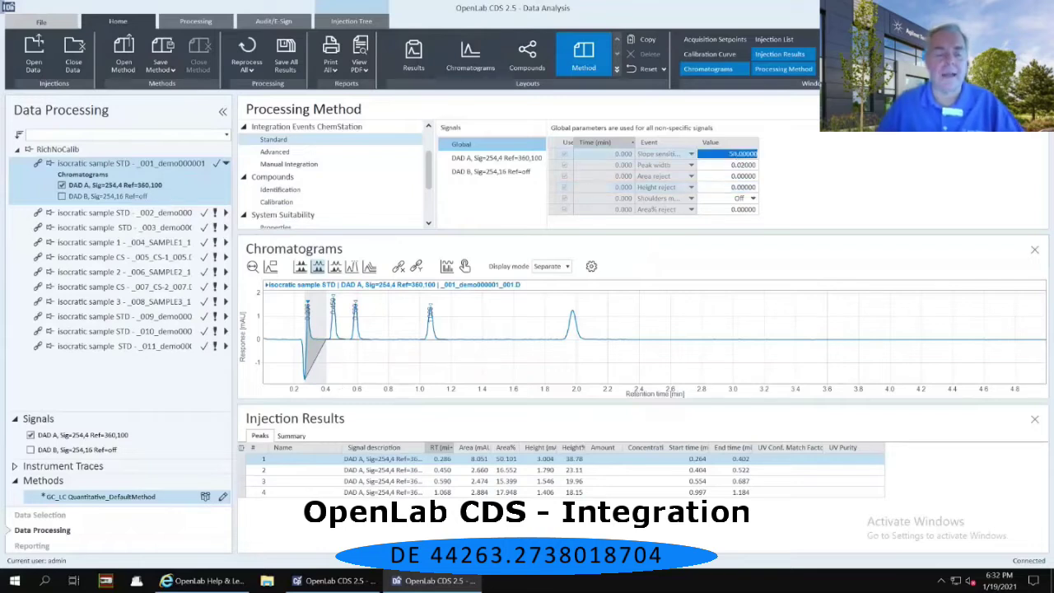
text(20)
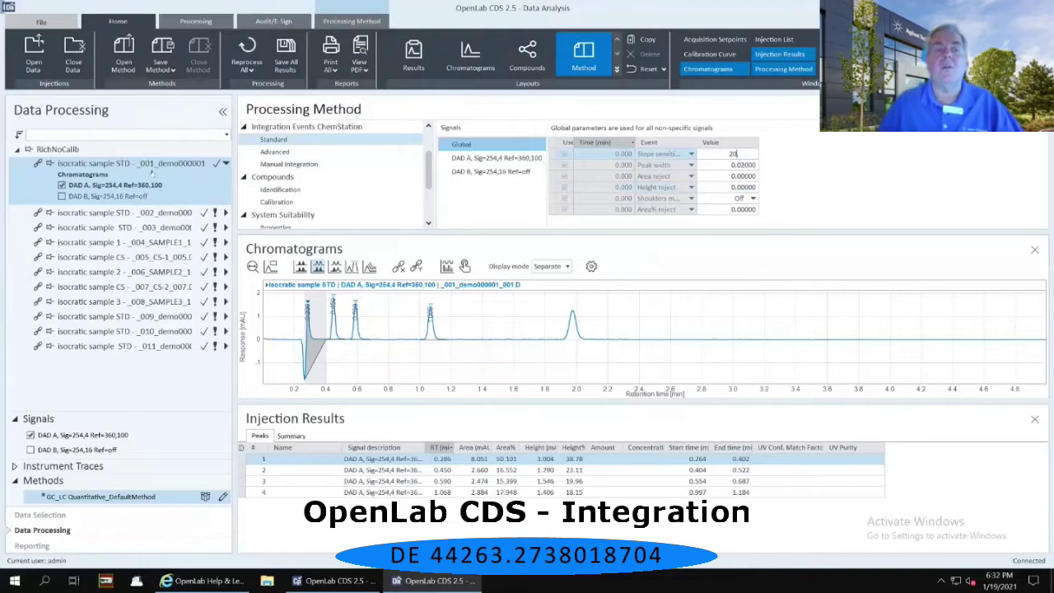
right_click(137, 177)
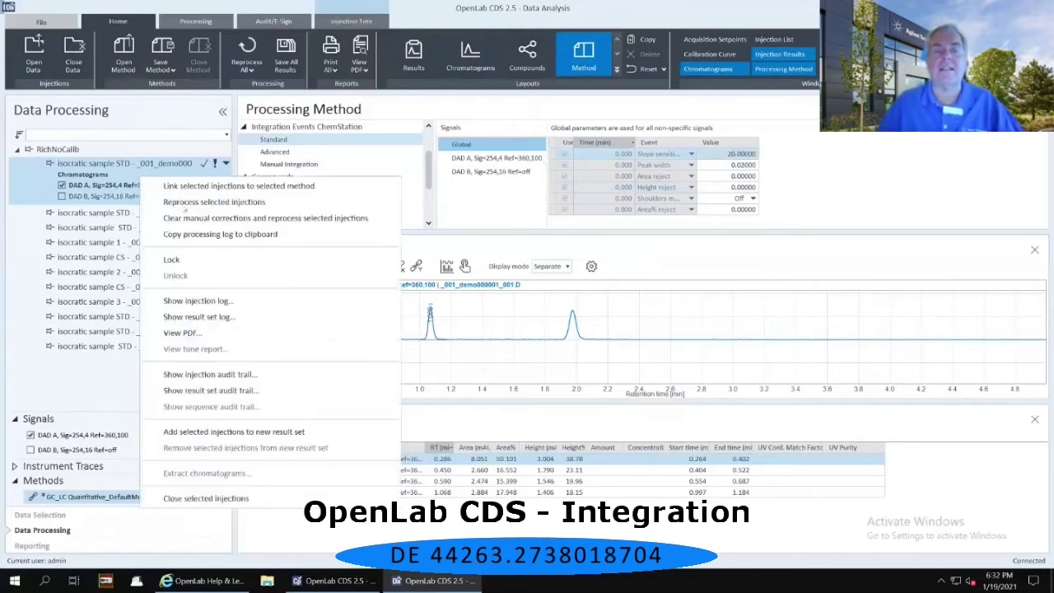
click(185, 205)
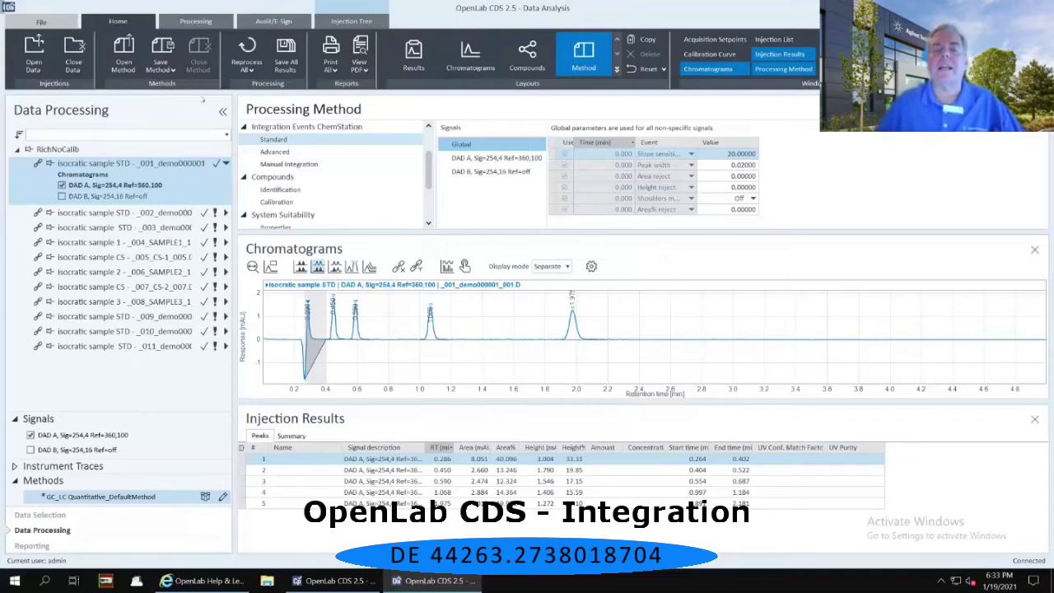
Add a global timed event at 0.001 min that turns Integration Off.
right_click(588, 209)
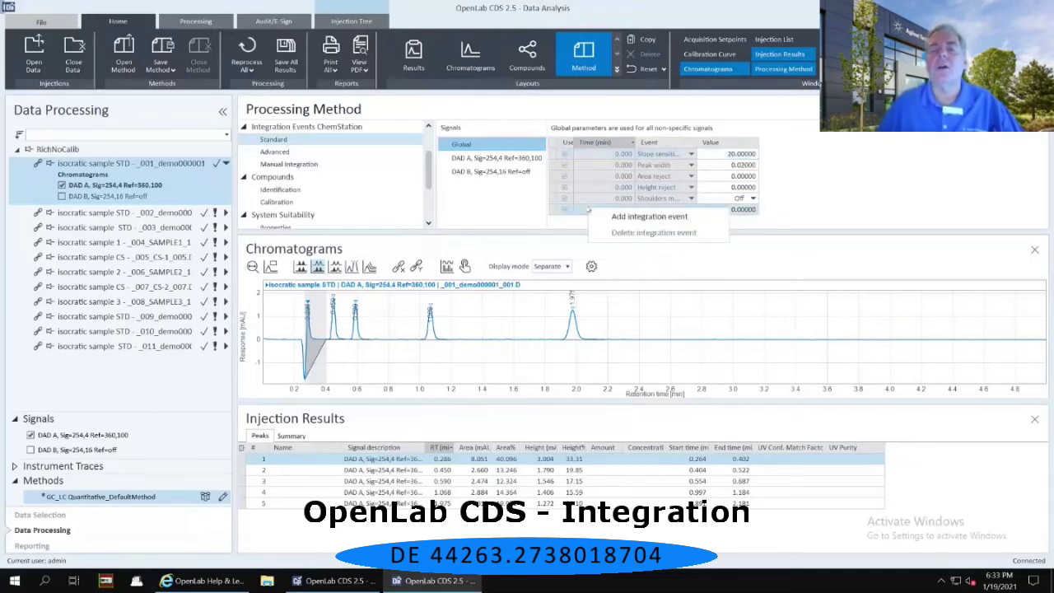
click(639, 218)
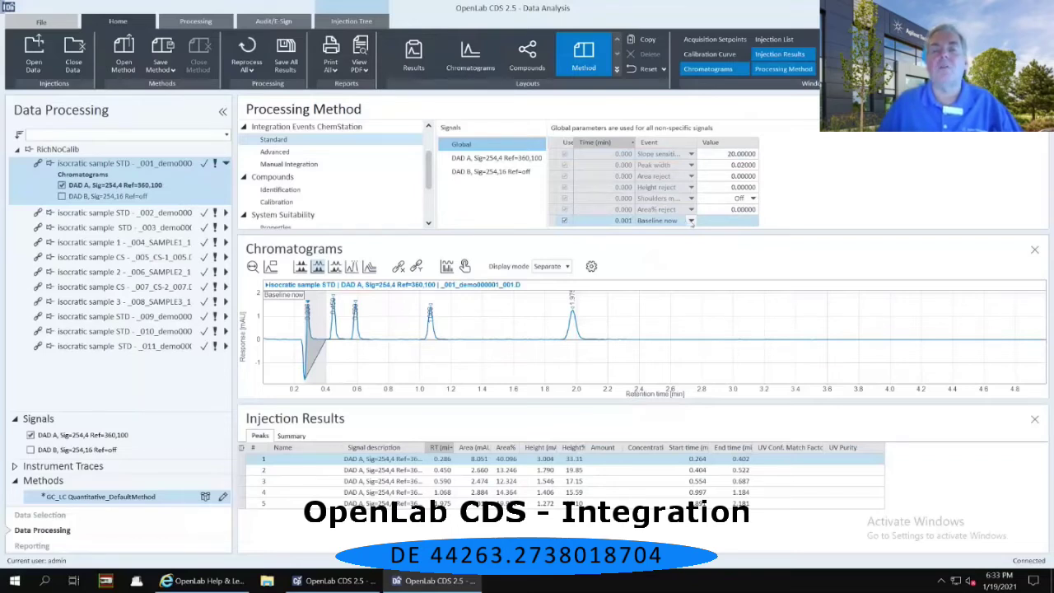
click(690, 220)
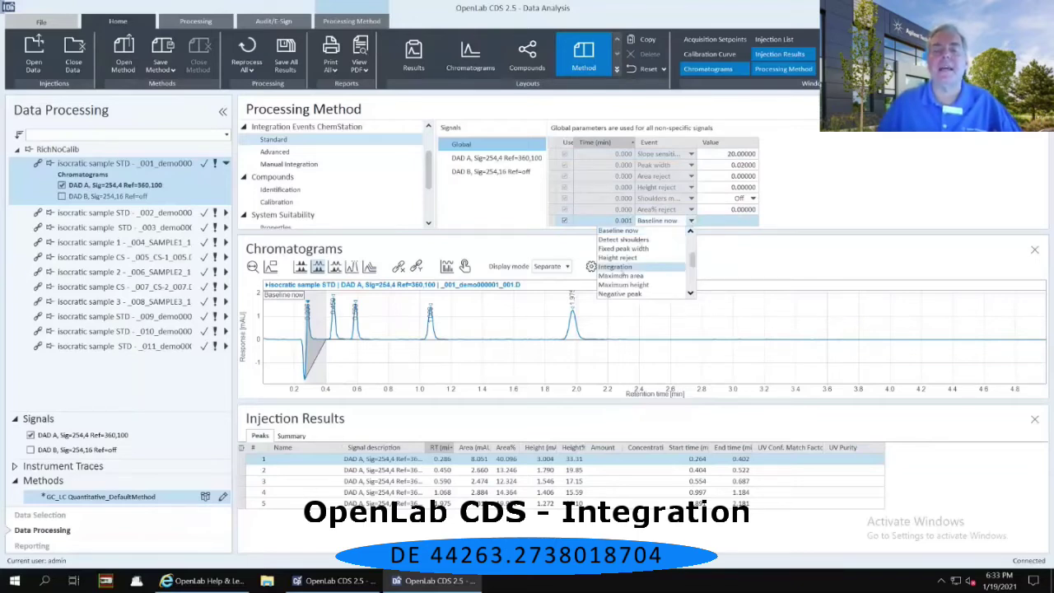
click(622, 268)
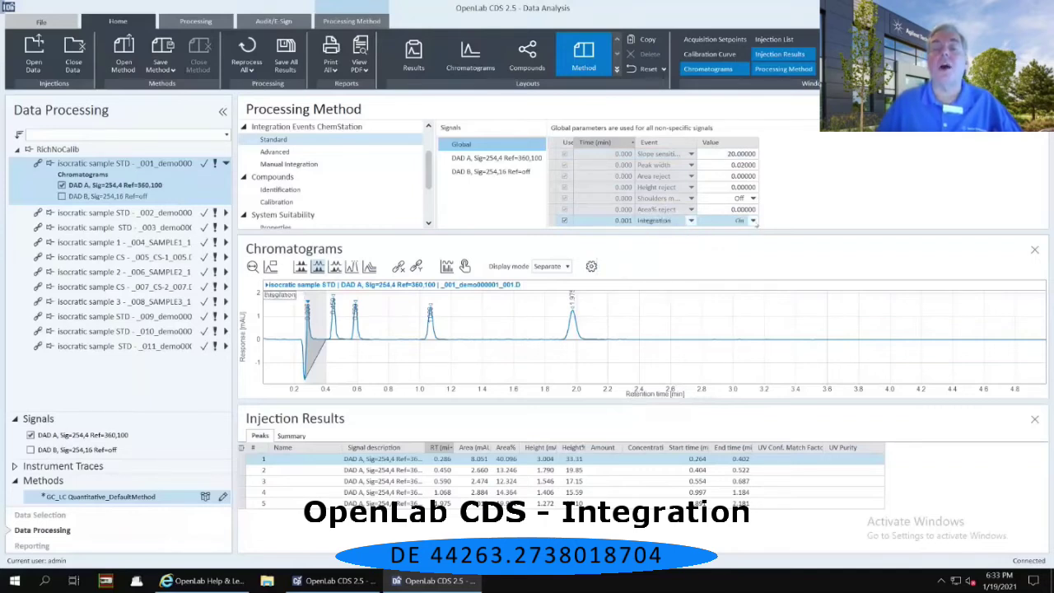
click(739, 221)
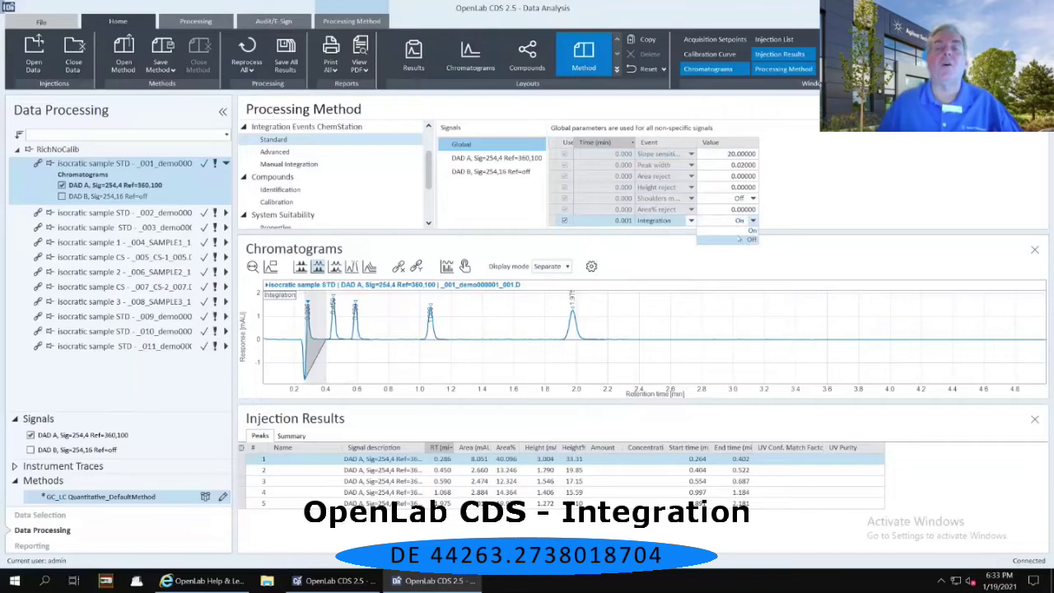
click(741, 239)
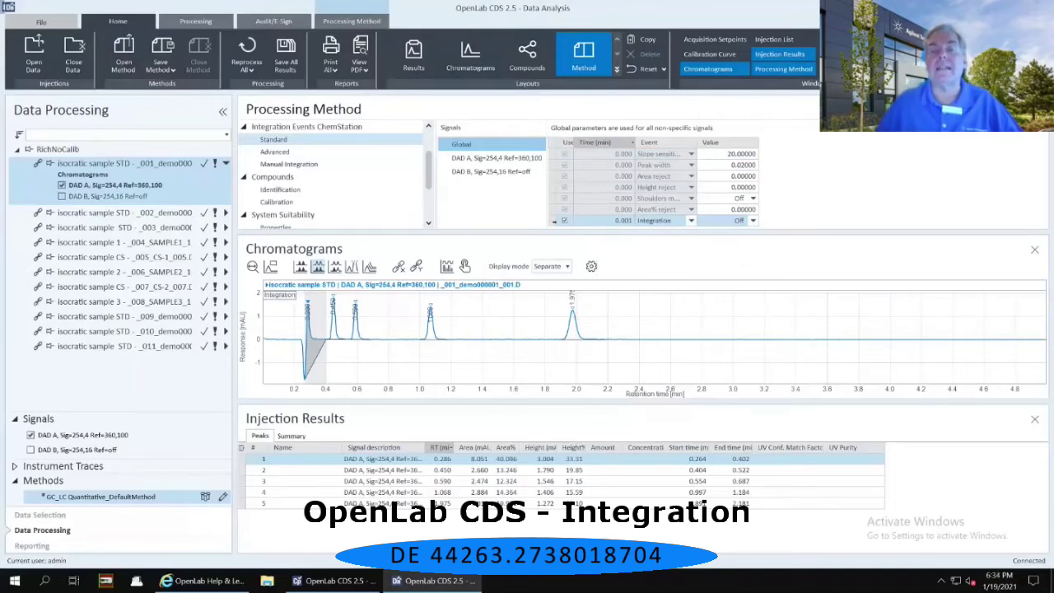
Add a second global timed event turning Integration On at 0.35 min and reprocess the first STD injection.
right_click(553, 221)
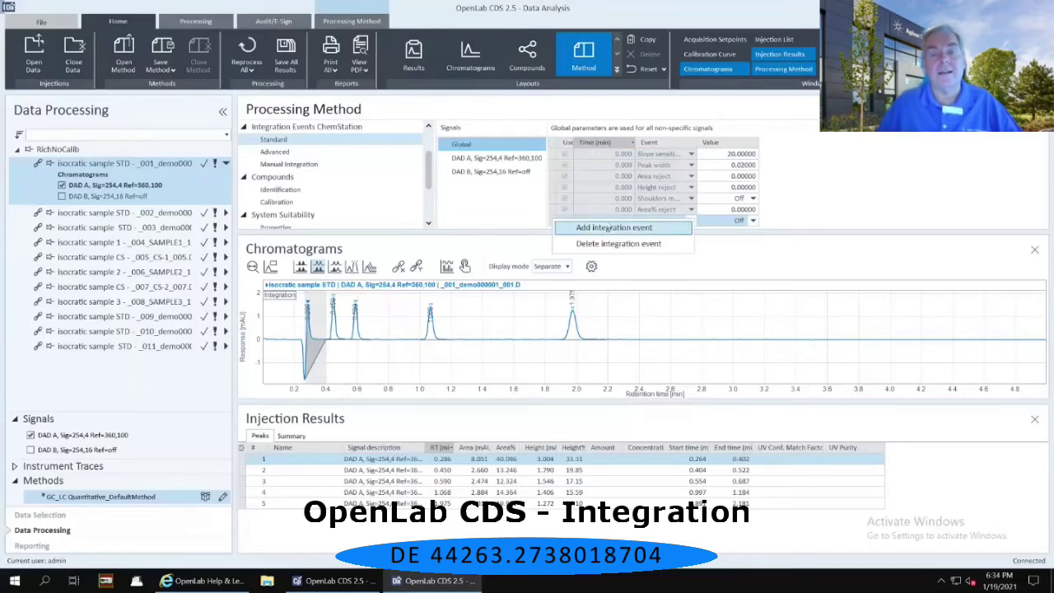
click(613, 227)
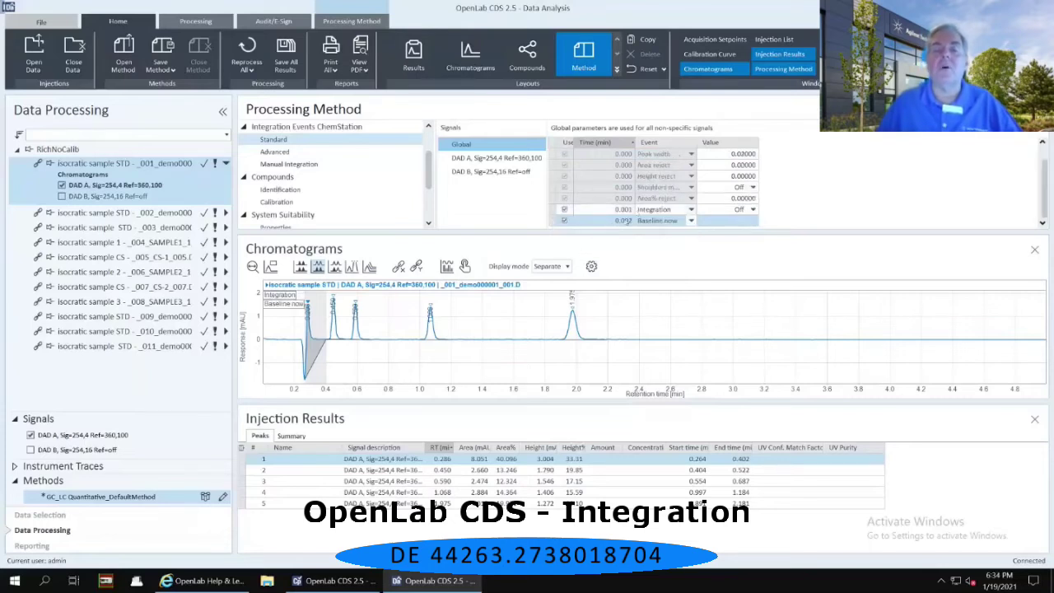
click(628, 220)
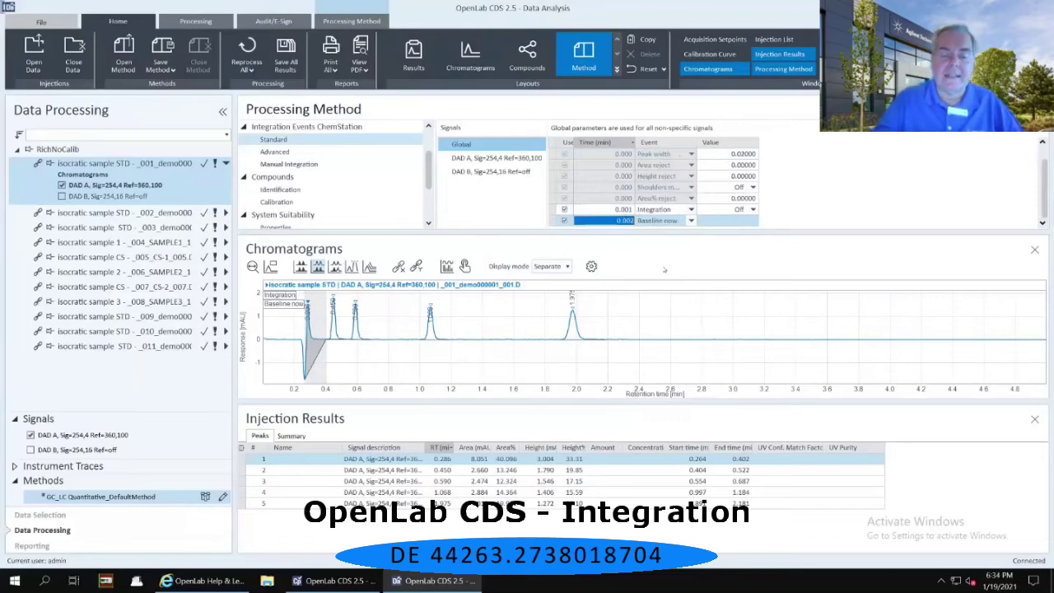
text(0.35)
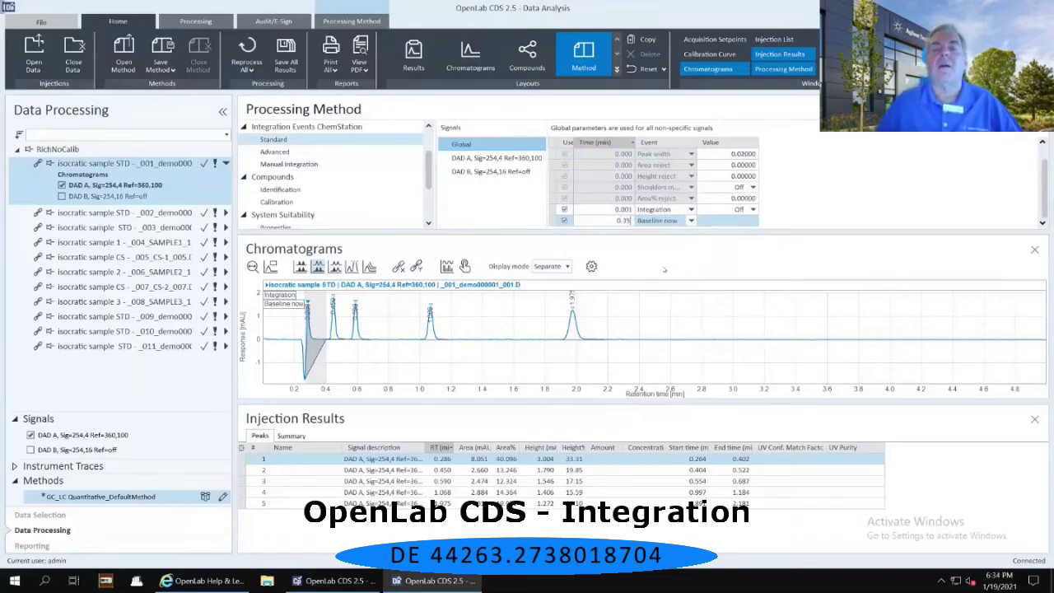
click(691, 222)
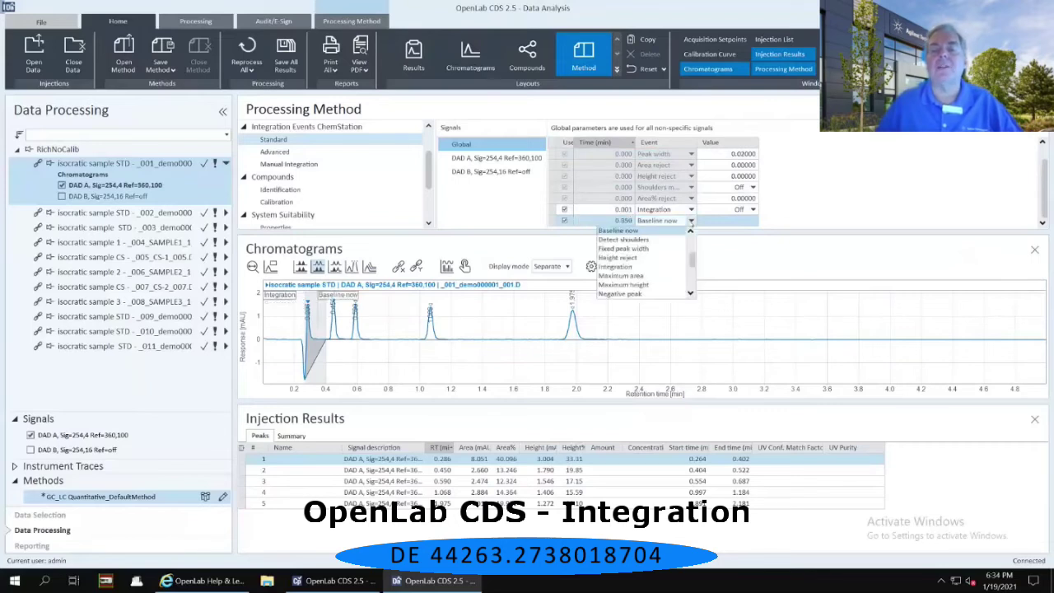
click(617, 267)
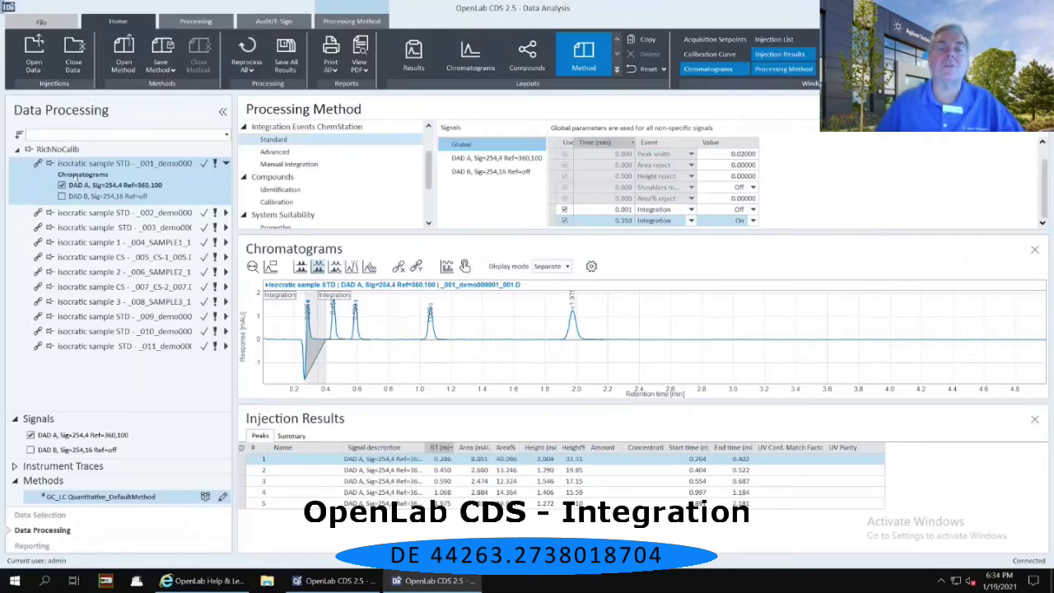
right_click(74, 176)
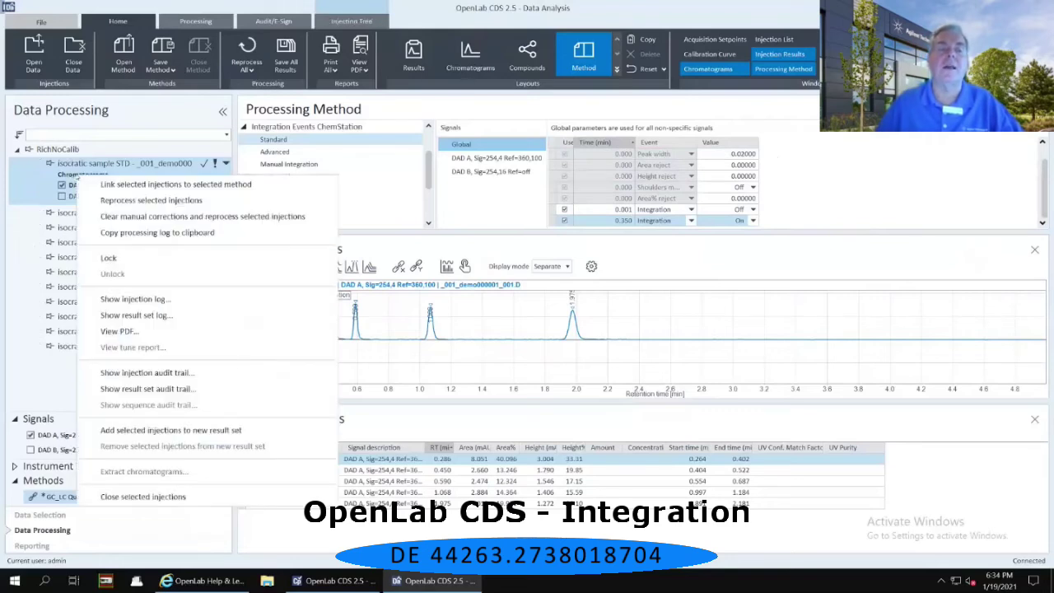
click(138, 200)
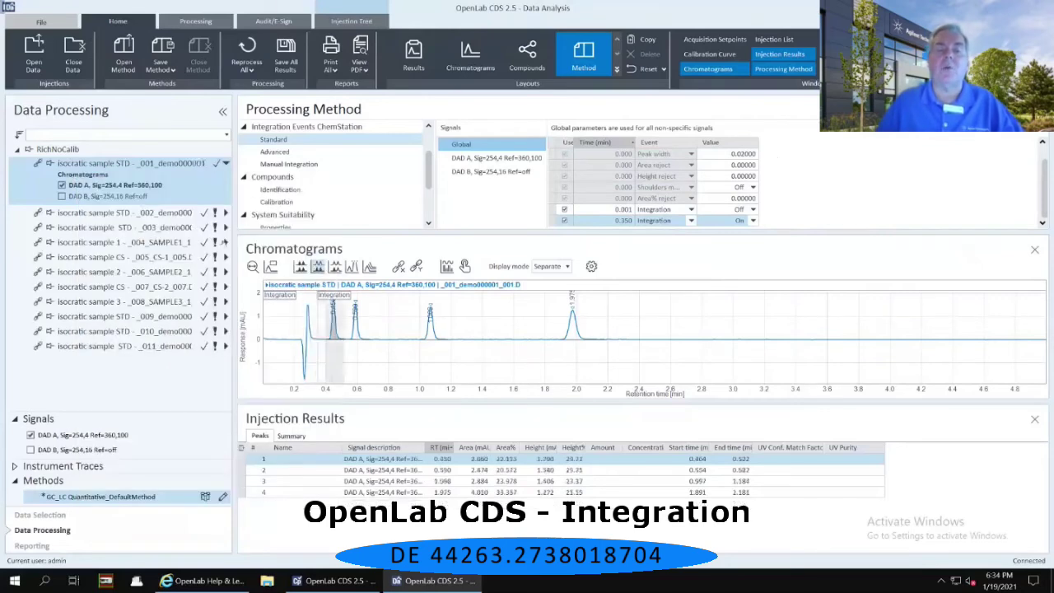